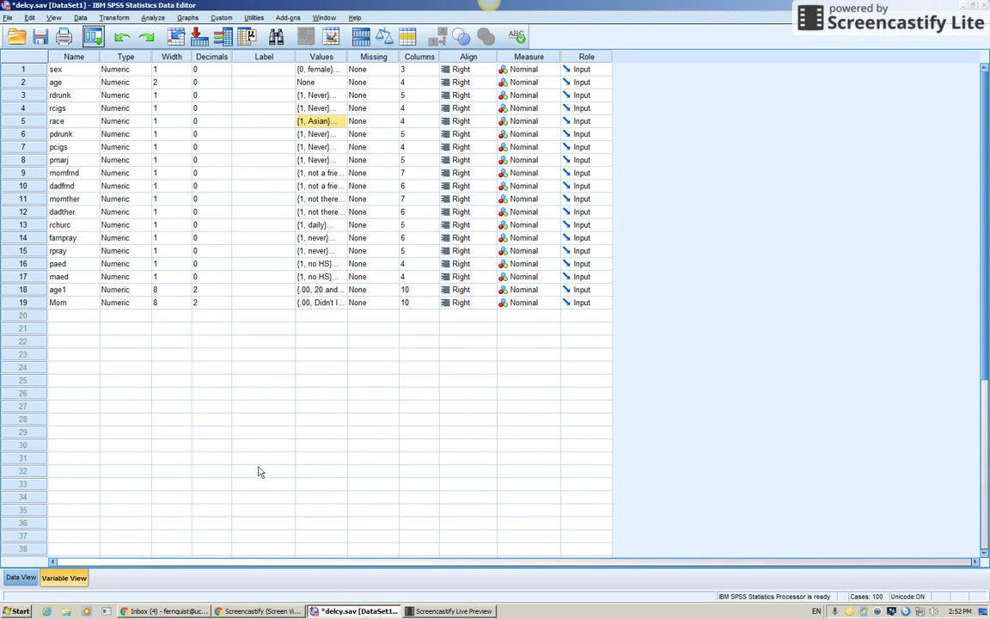
Step: Check race's value labels (Asian, Hispanic, Black, White) and close them unchanged
left_click(309, 118)
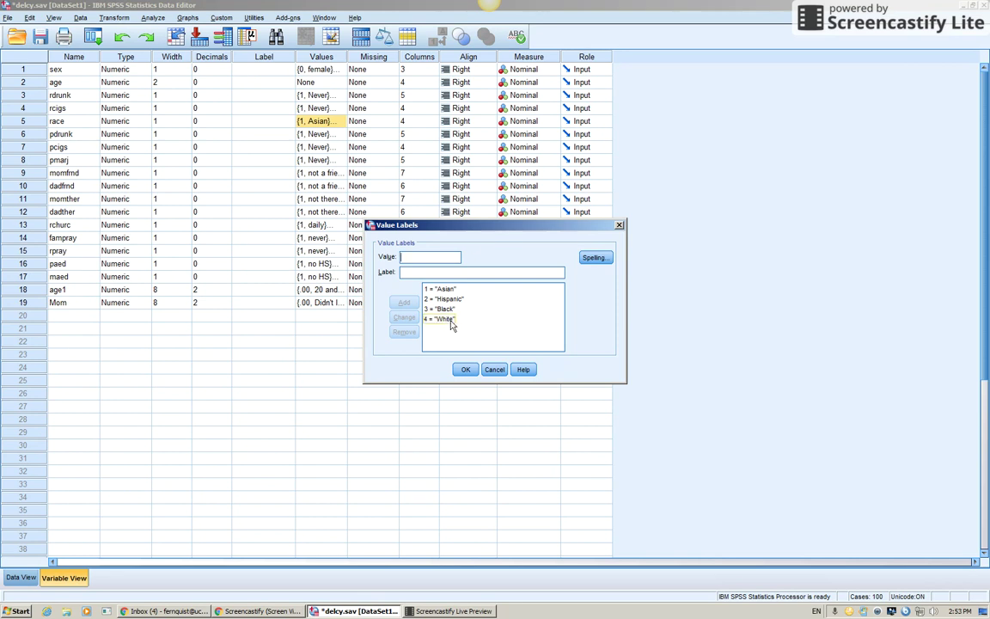
left_click(494, 370)
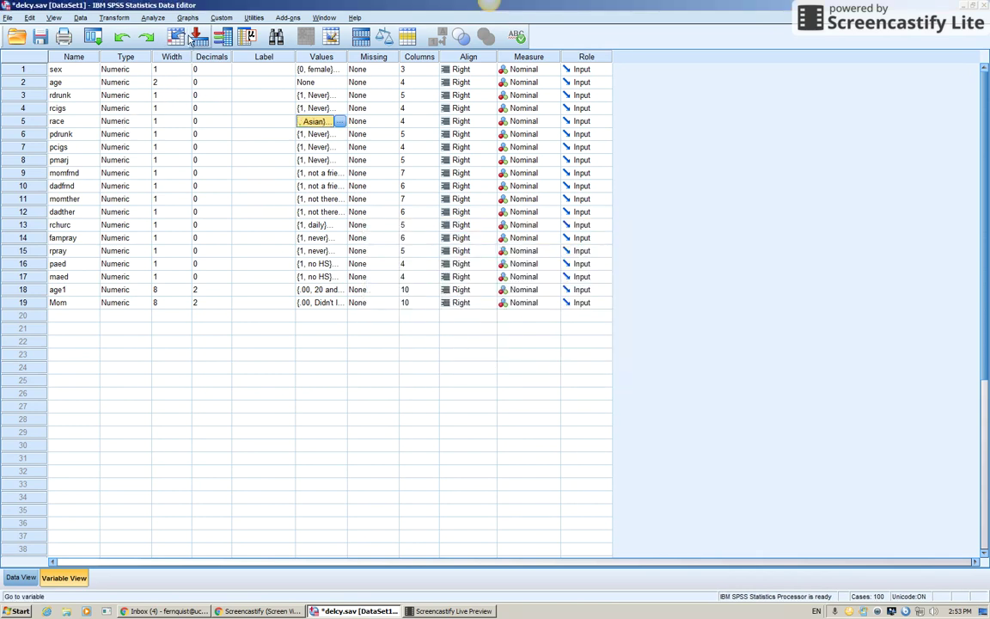
left_click(152, 17)
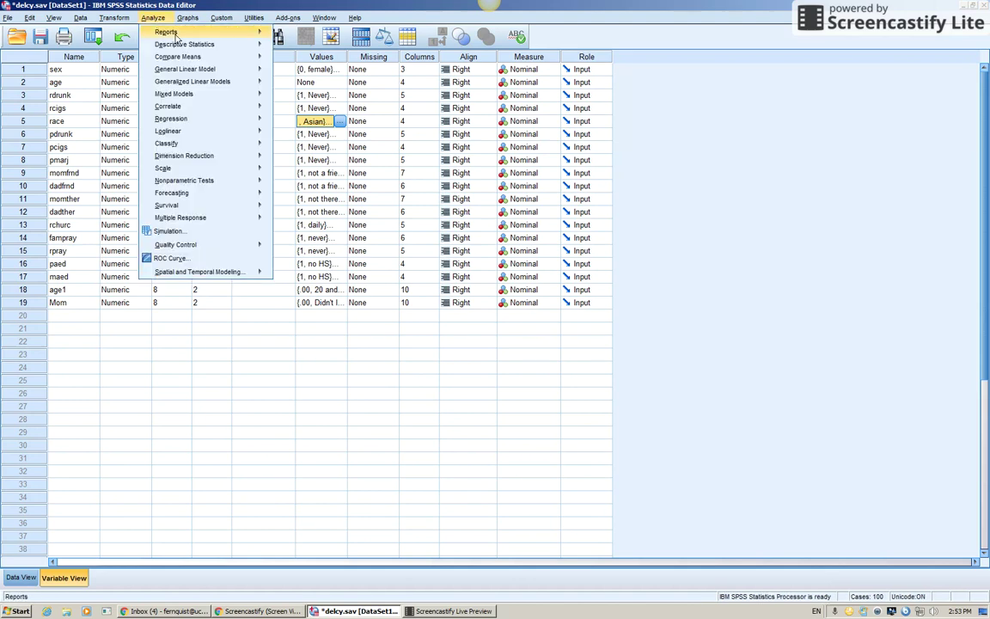
Step: Run Frequencies on race only, removing the five earlier variables rdrunk–pcigs
mouse_move(189, 47)
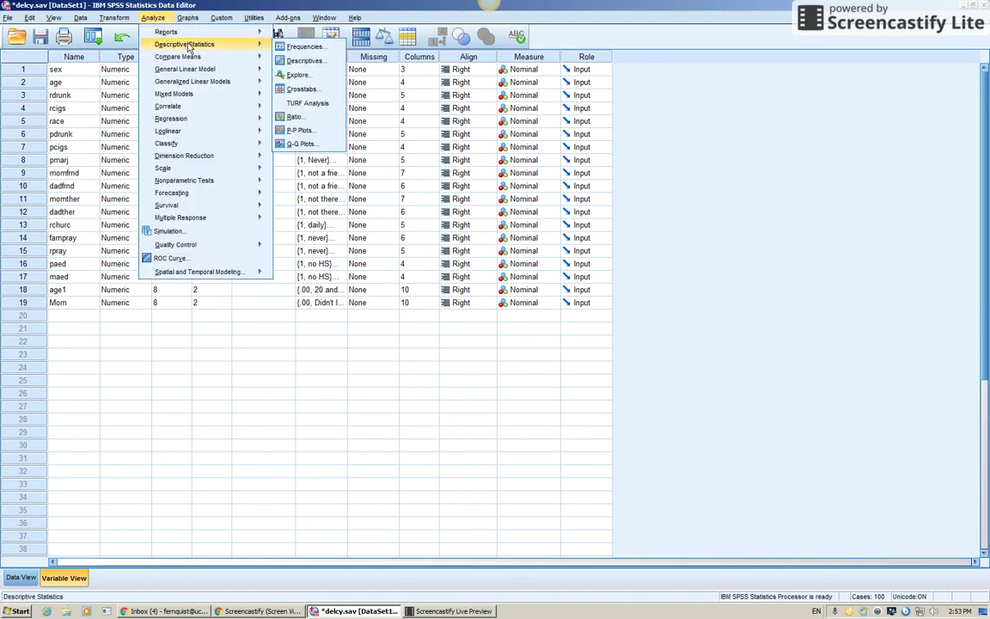
left_click(283, 47)
left_click(512, 255)
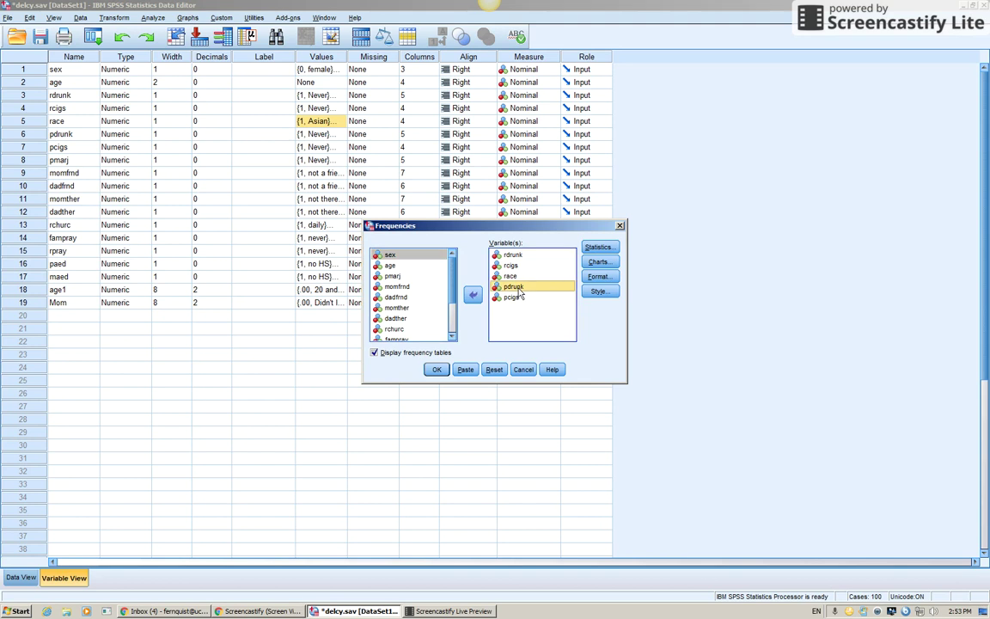
left_click(511, 297, "shift")
left_click(474, 295)
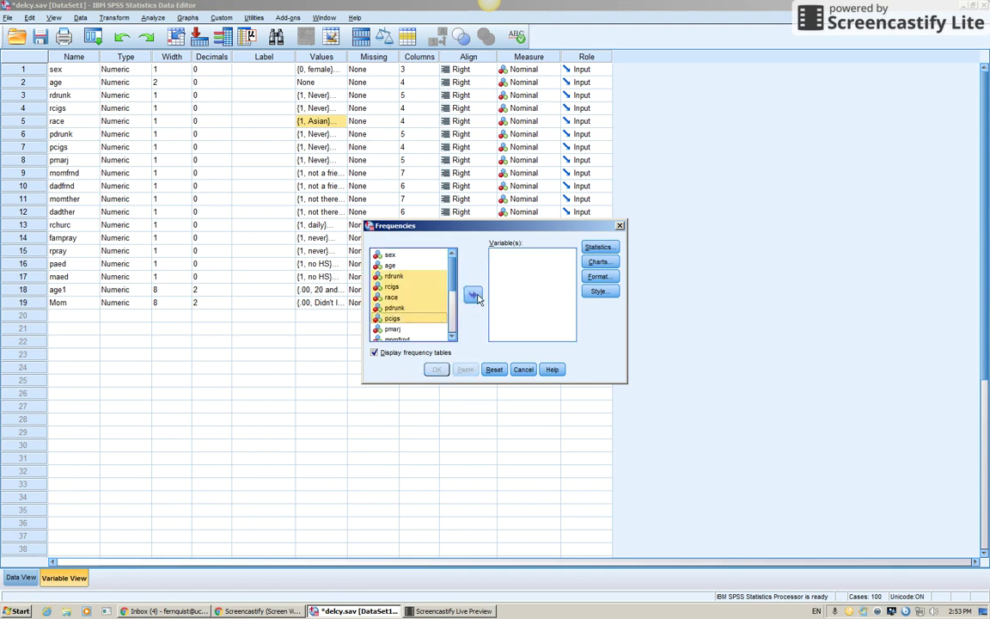
left_click(394, 298)
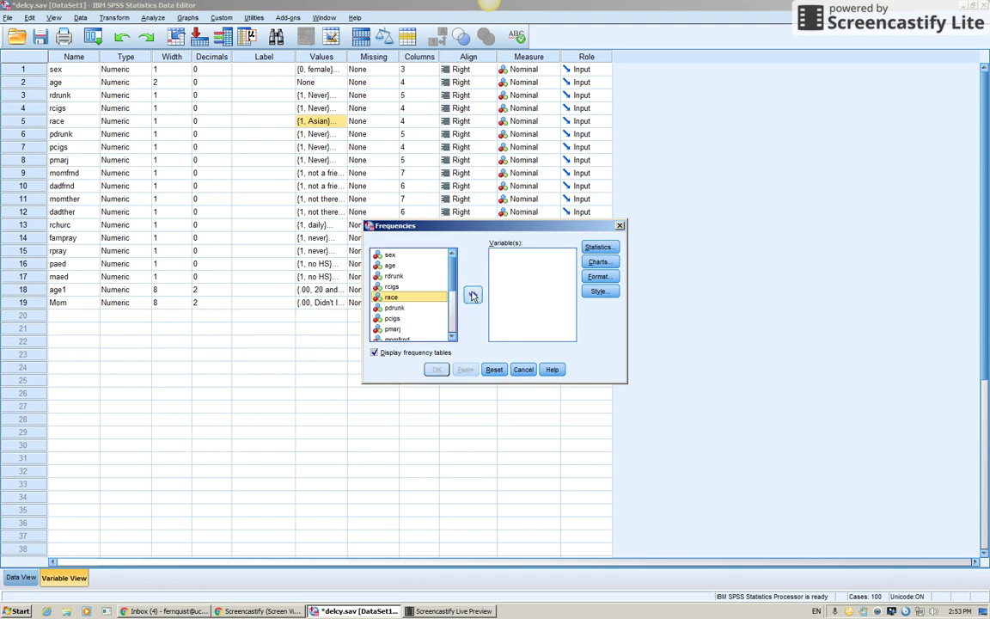
left_click(473, 295)
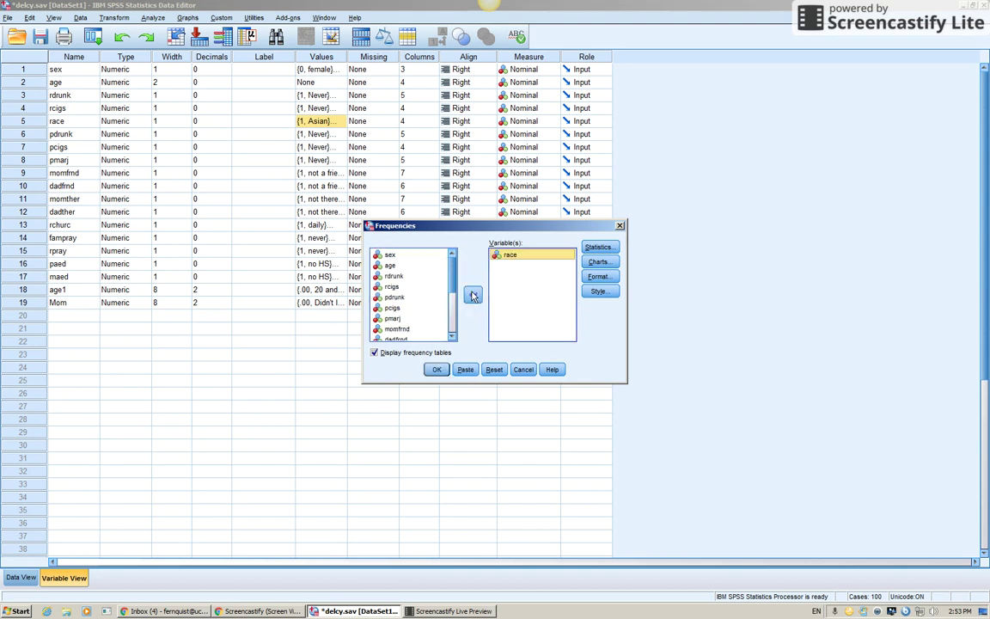
left_click(437, 369)
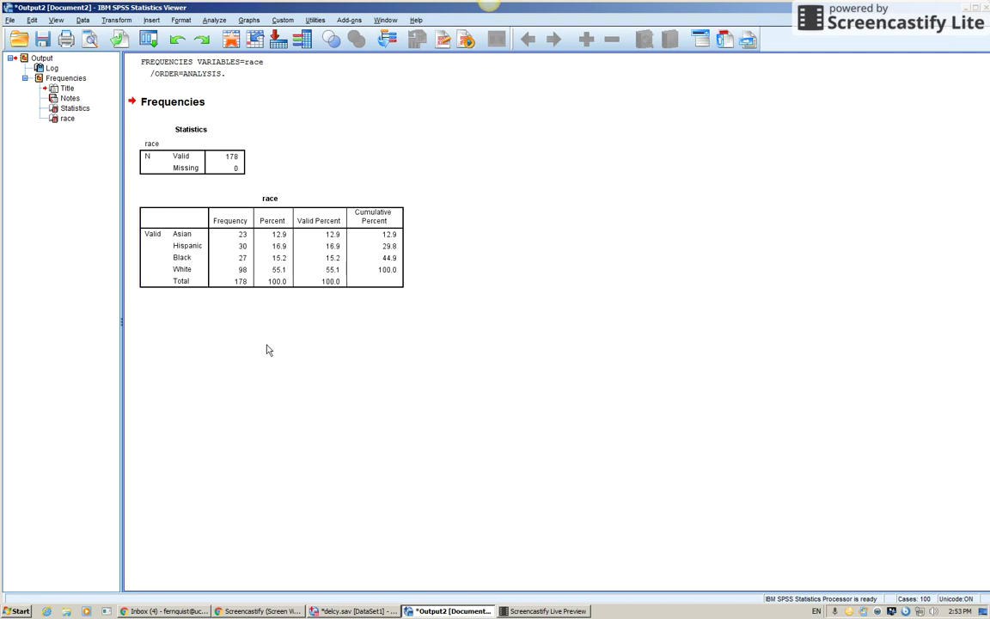
Step: Switch from the output viewer back to the delcy.sav Data Editor
left_click(340, 611)
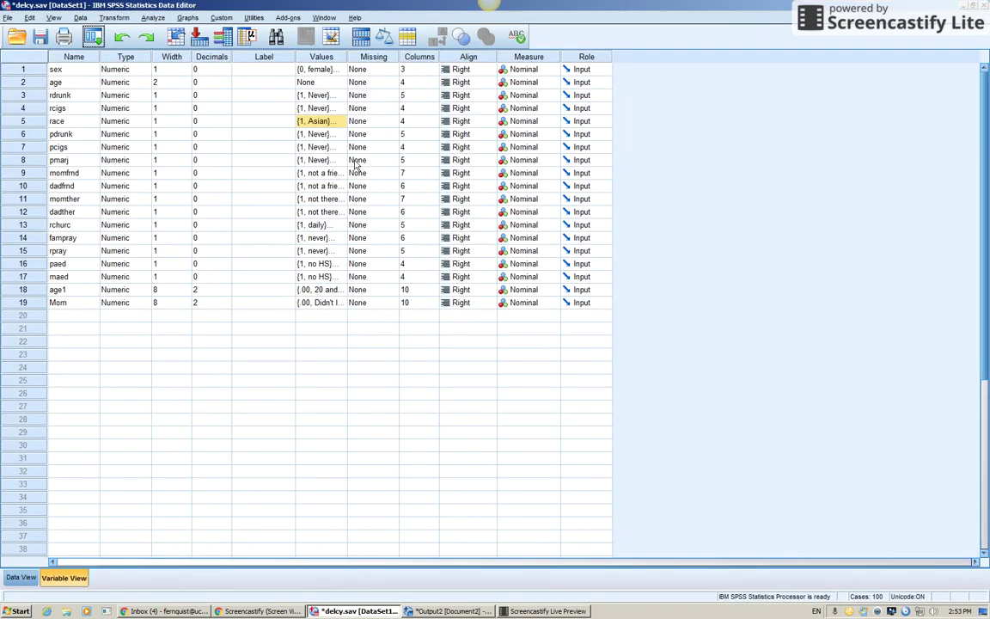
Step: Recheck race's value labels unchanged, then return to the race frequency output
left_click(312, 120)
left_click(341, 121)
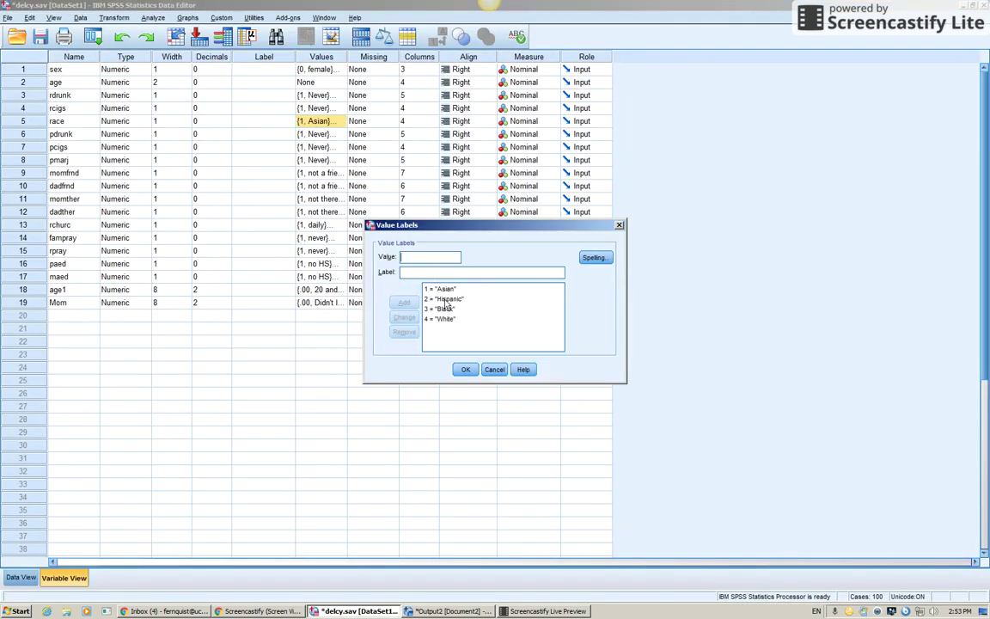
left_click(493, 369)
key("alt+Tab")
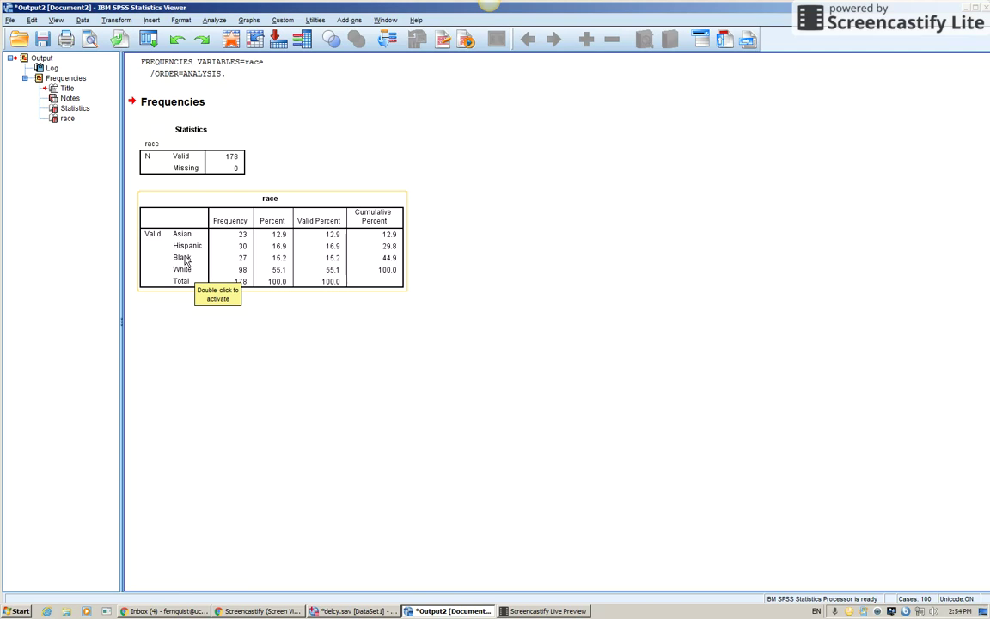
left_click(168, 157)
Step: Set up Recode into Different Variables with race as input and Race1 as output name
left_click(118, 21)
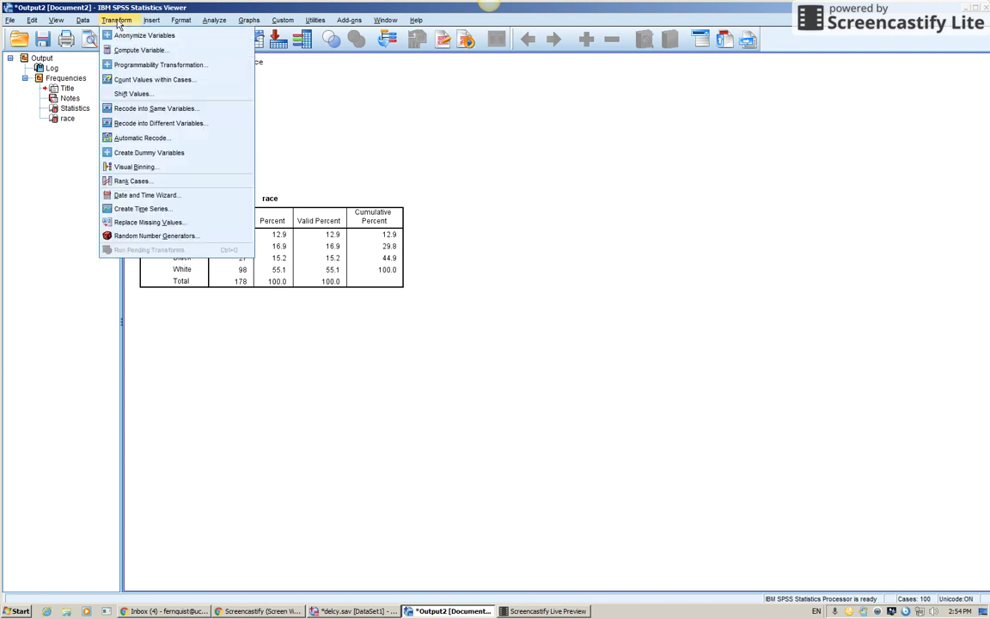
left_click(151, 128)
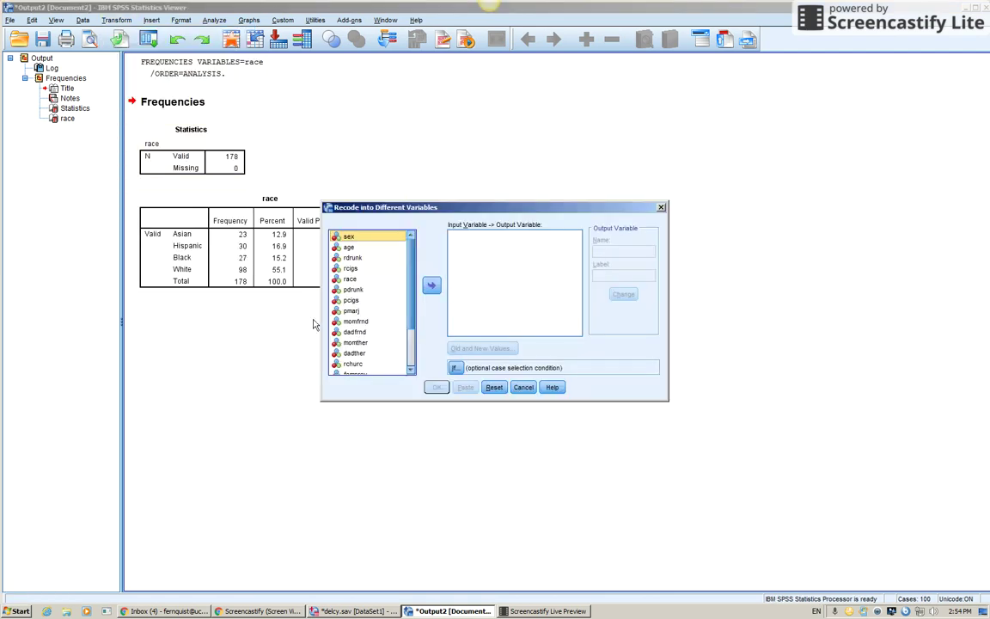
left_click(356, 280)
left_click(431, 286)
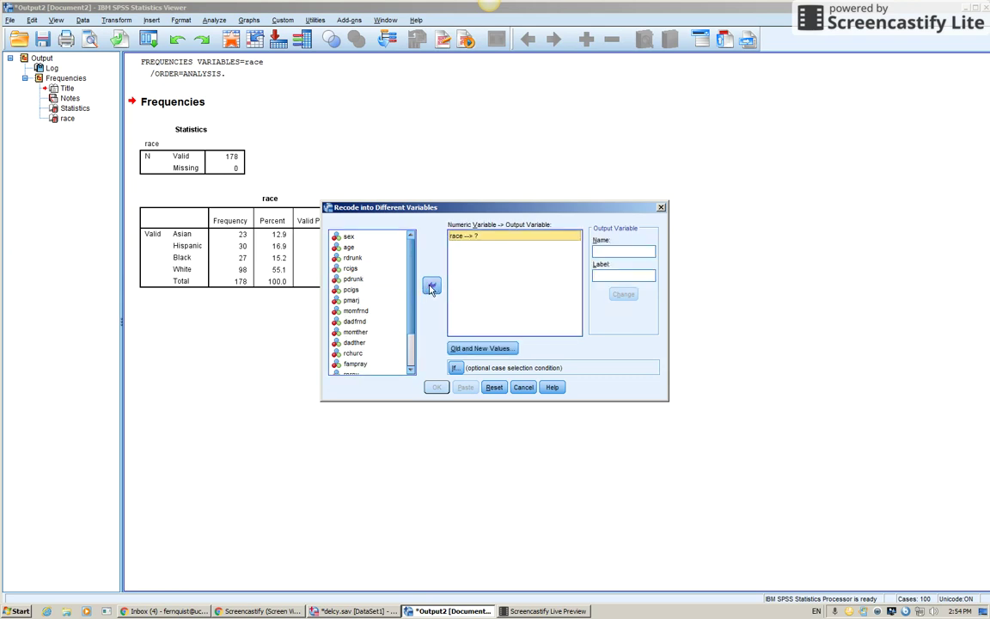
left_click(619, 251)
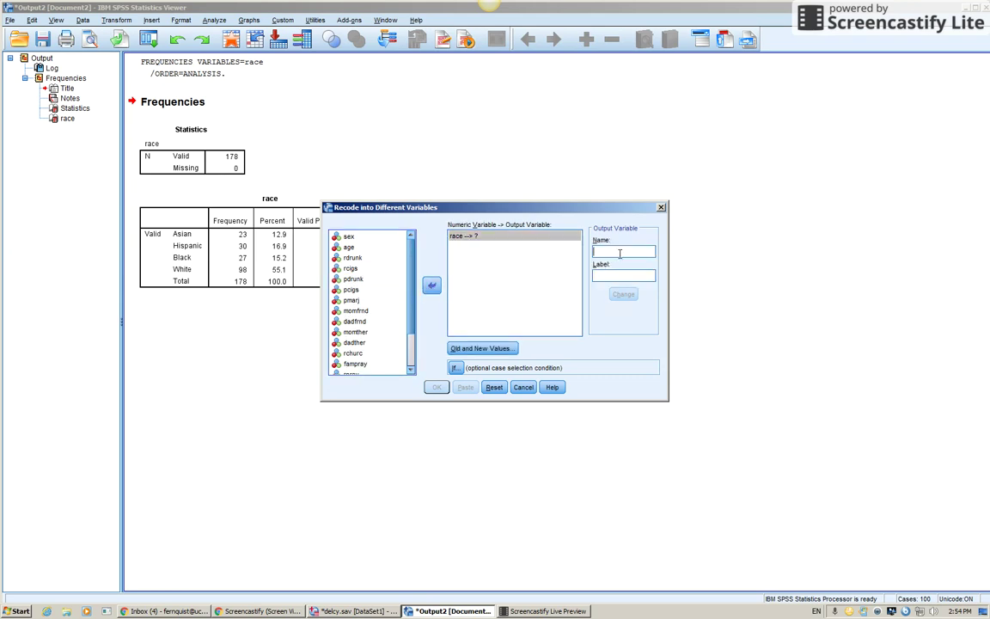
type("Race1")
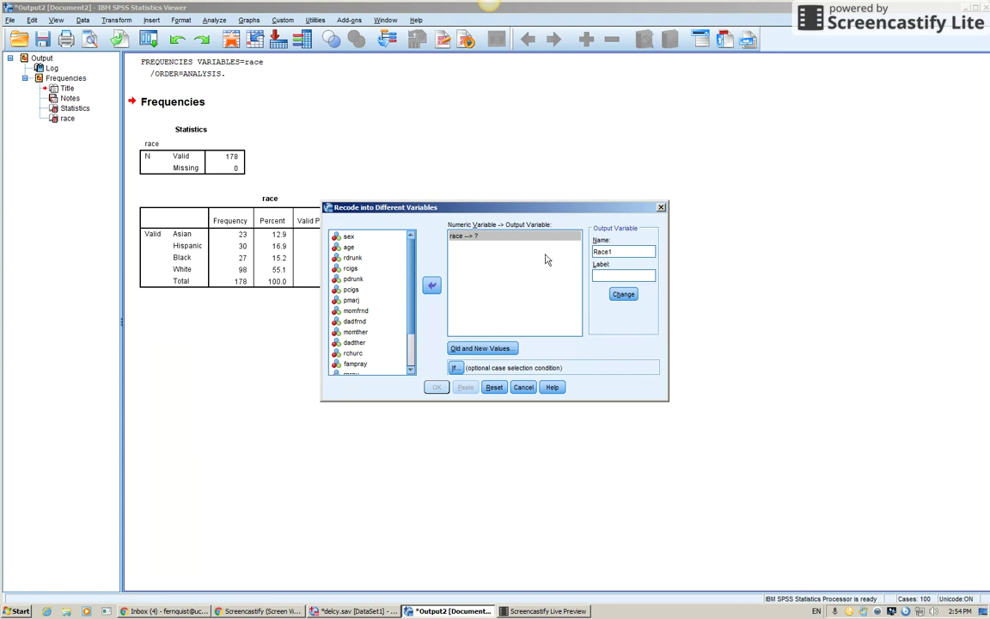
left_click(496, 348)
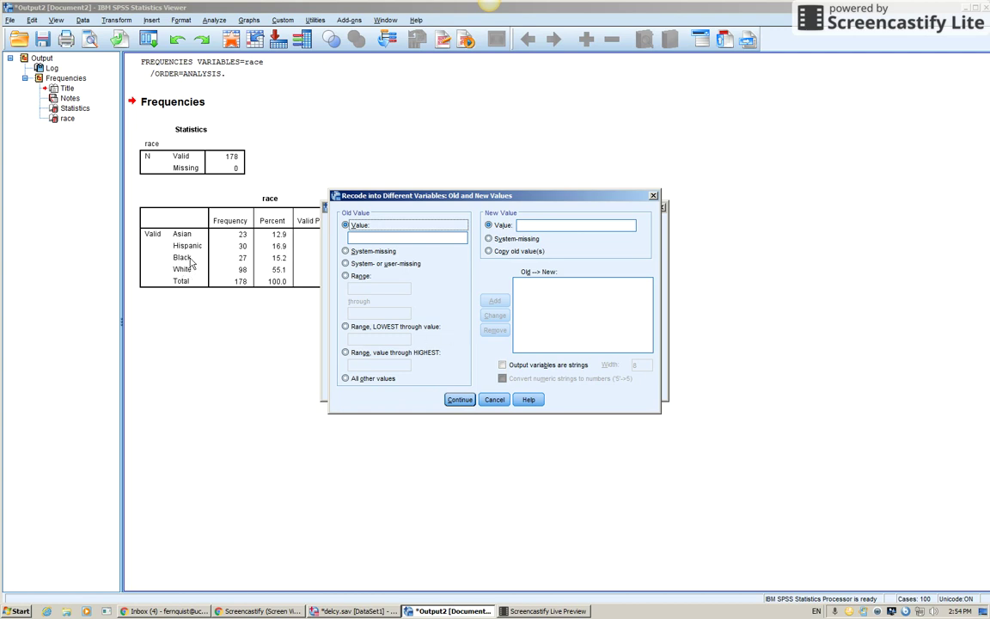
Step: Add a recode rule turning race values 1 through 3 into 0
left_click(359, 280)
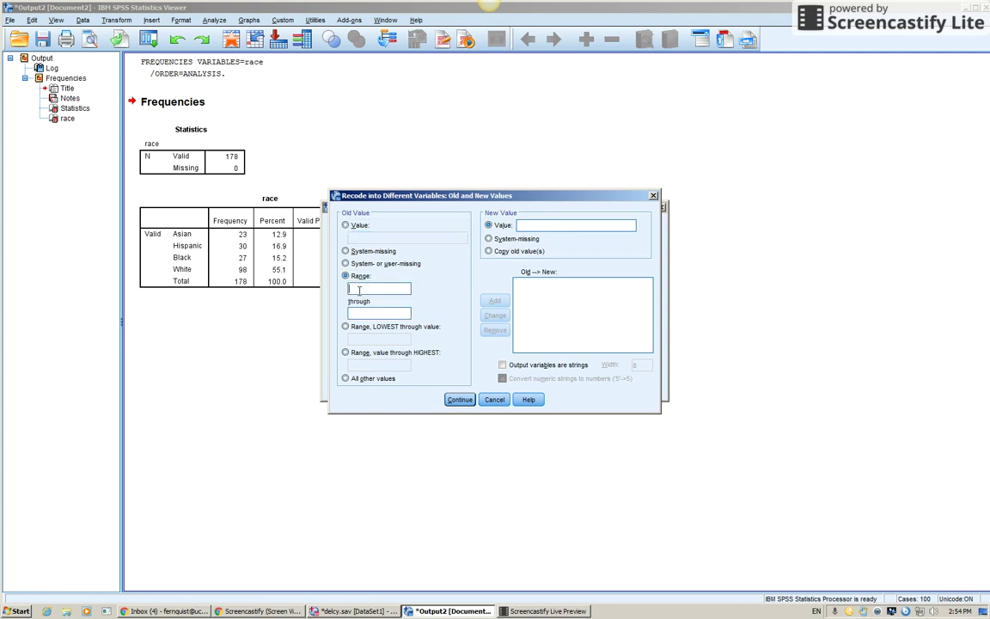
type("1")
left_click(360, 312)
type("3")
left_click(539, 225)
type("0")
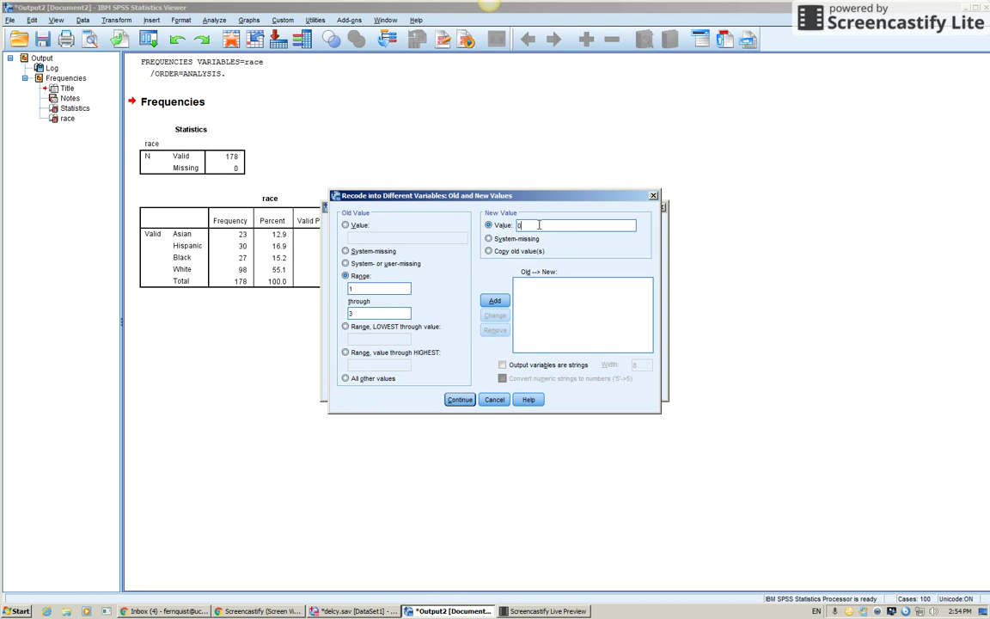
left_click(494, 301)
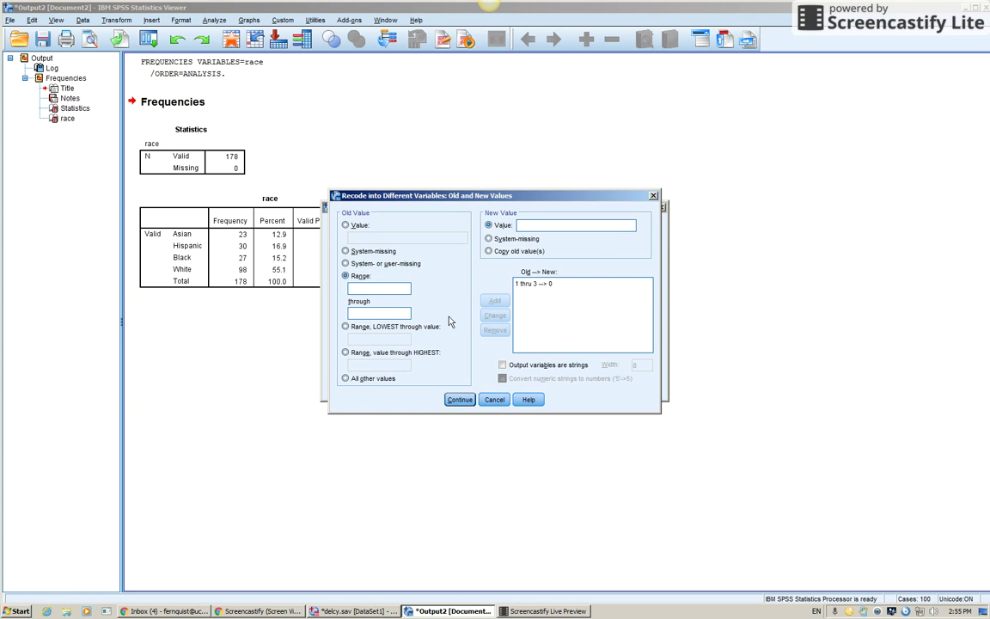
Step: Add a rule recoding value 4 to 1 and confirm the mappings
left_click(345, 226)
left_click(356, 239)
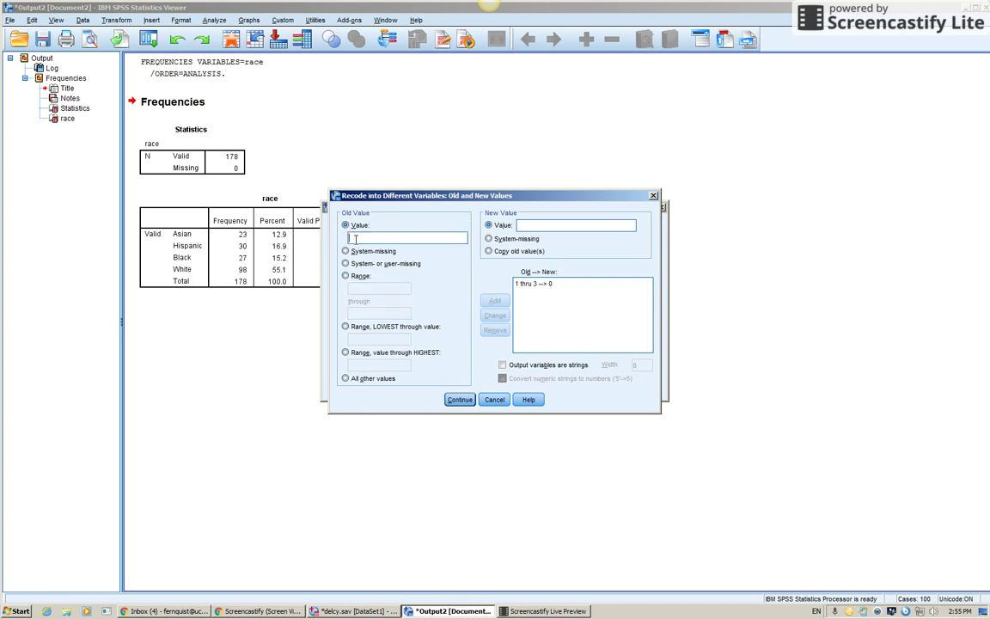
type("4")
type("1")
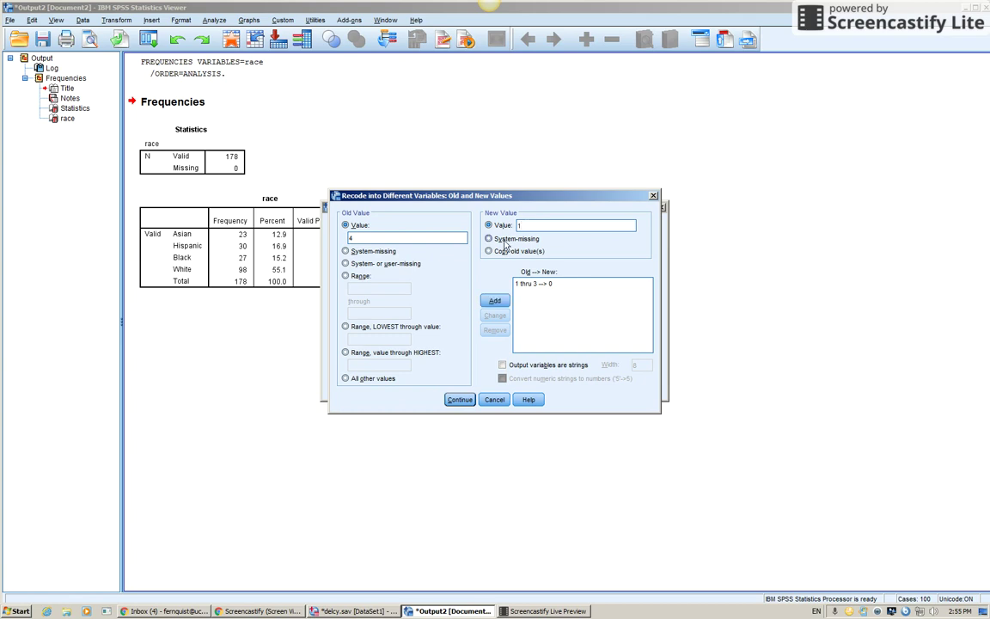
left_click(495, 301)
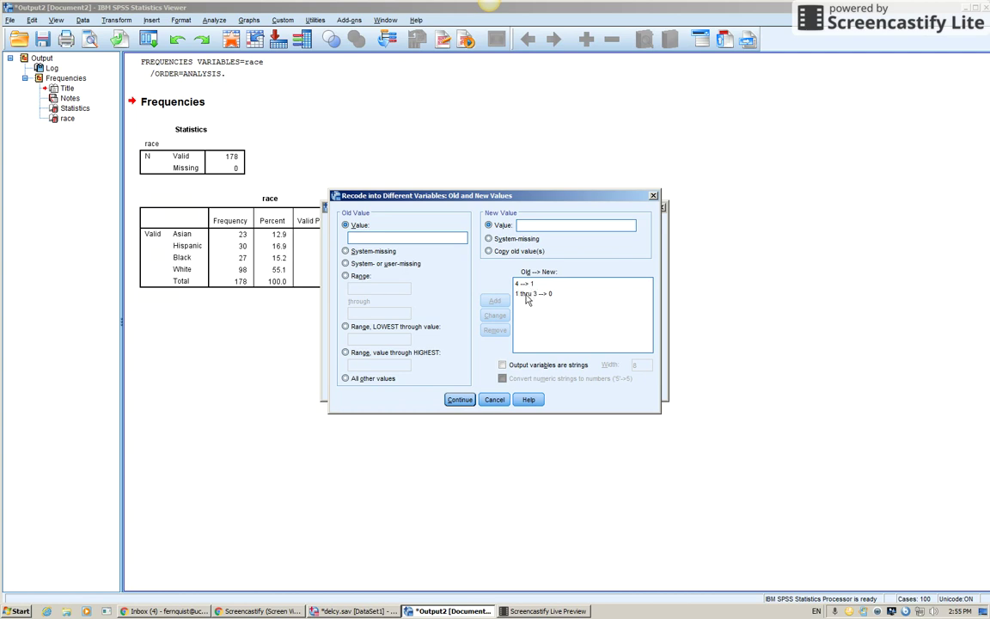
left_click(460, 399)
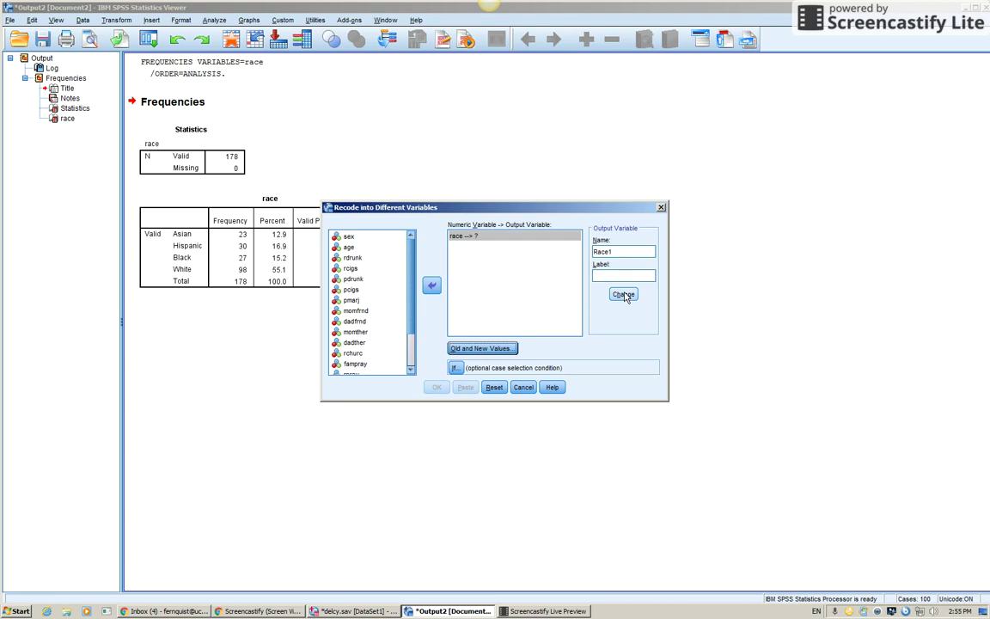
Step: Apply race → Race1 and run the recode (4=1, 1 thru 3=0)
left_click(625, 296)
left_click(436, 388)
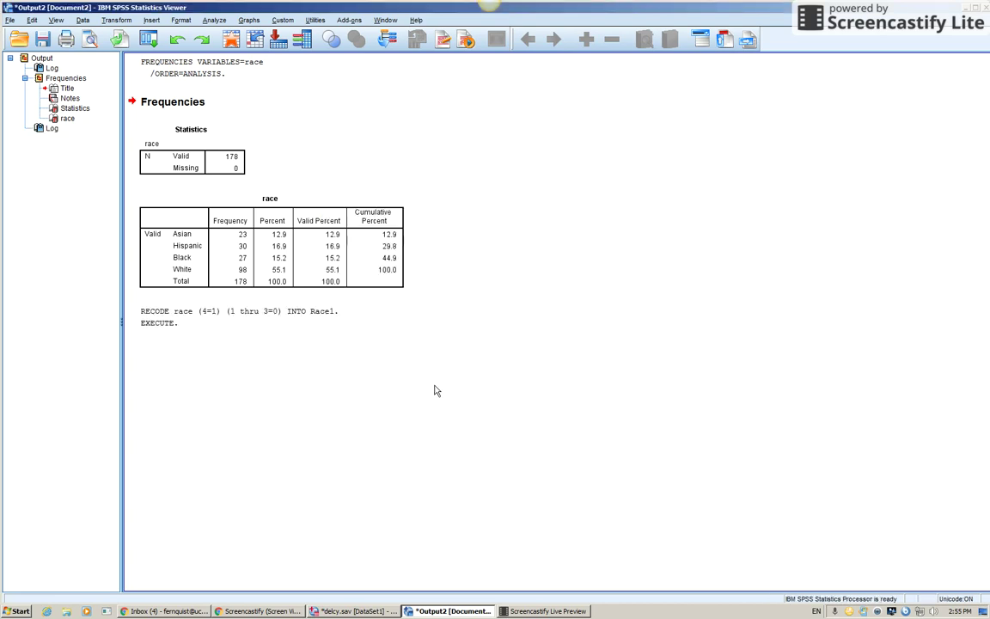
left_click(206, 243)
Step: Run Frequencies on Race1 instead of race, giving 80 at 0 and 98 at 1
left_click(213, 21)
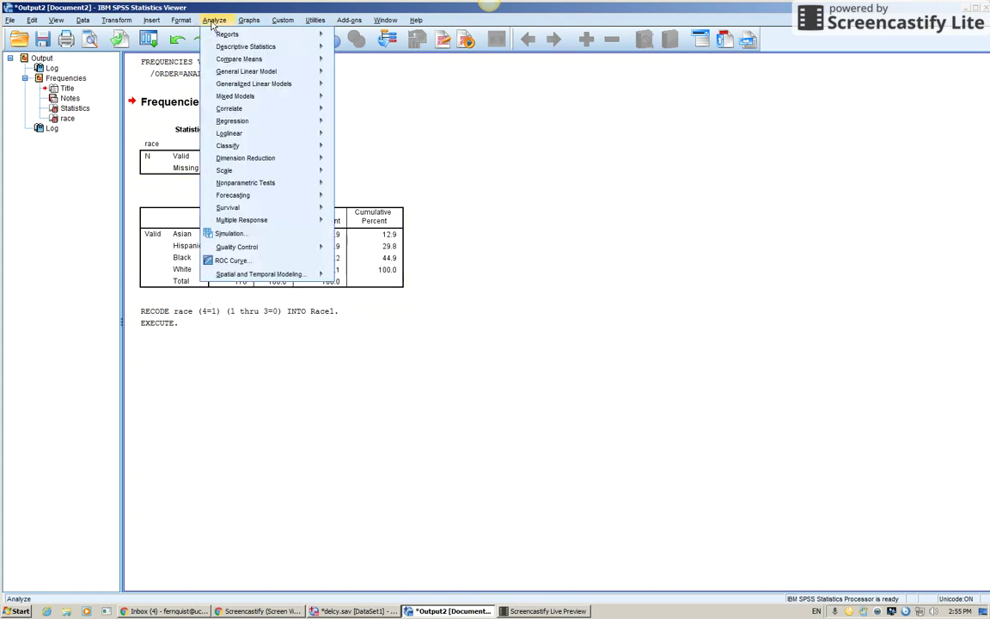
mouse_move(224, 46)
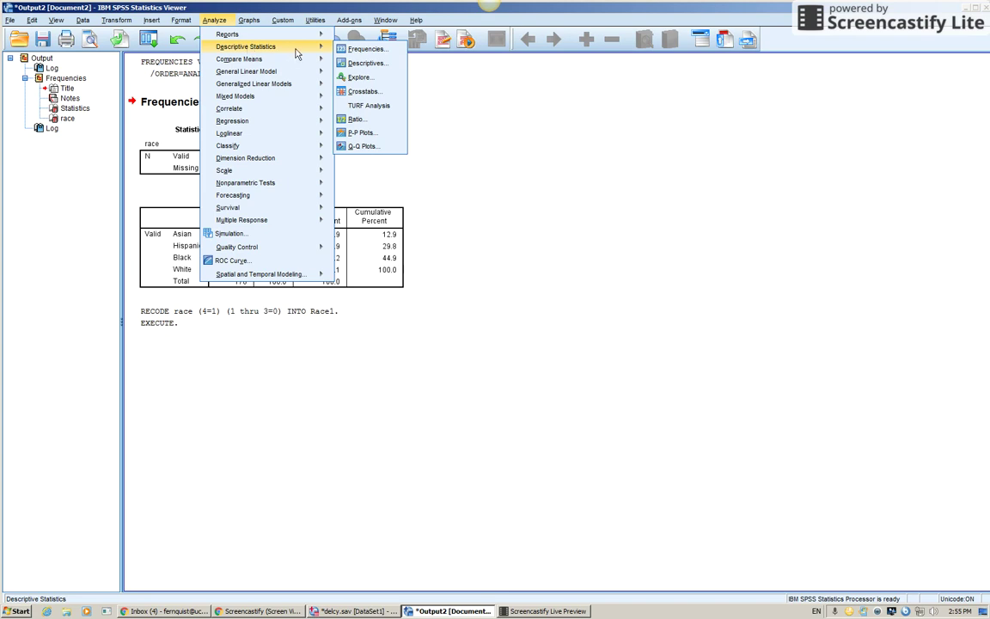
left_click(365, 49)
left_click(509, 258)
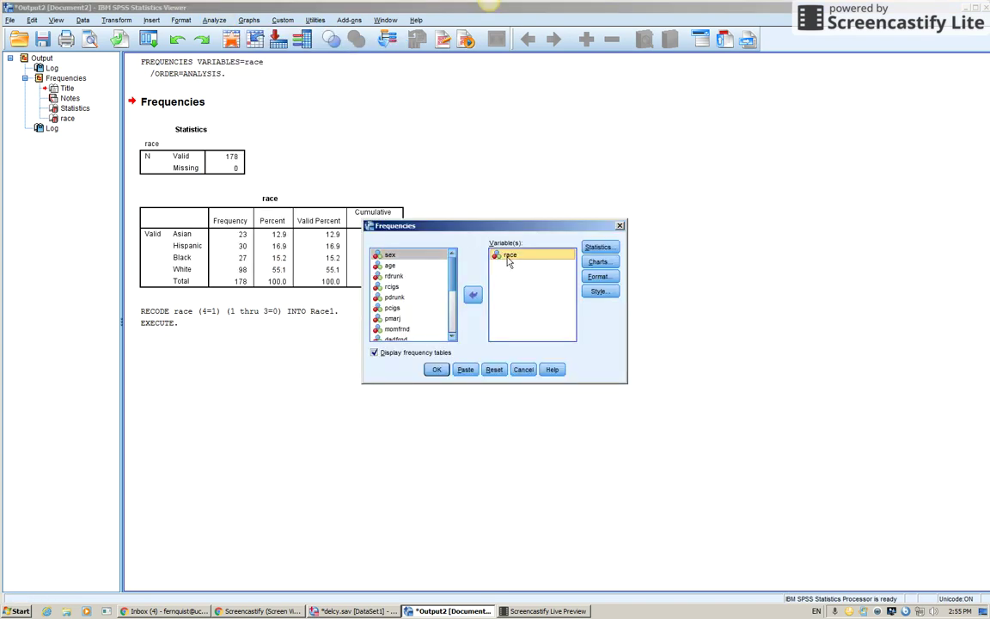
left_click(473, 294)
scroll(456, 312, "down", 3)
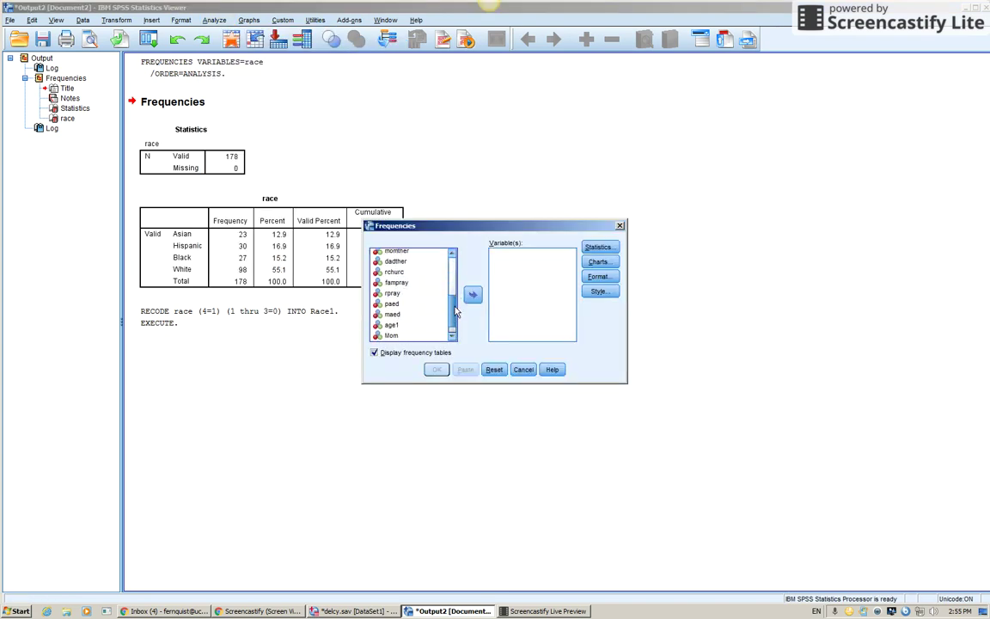
left_click(391, 335)
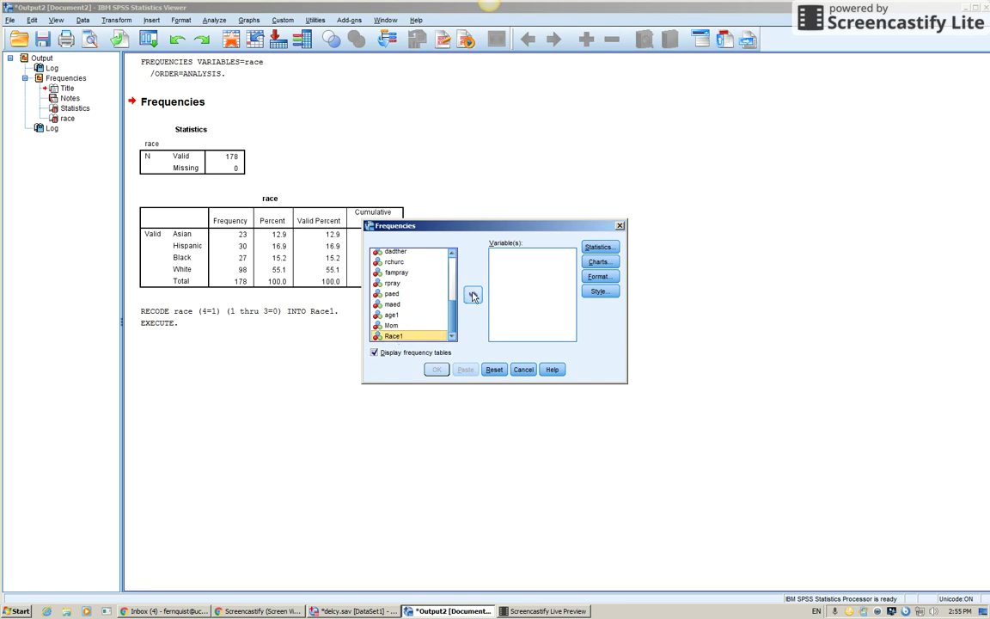
left_click(472, 296)
left_click(437, 369)
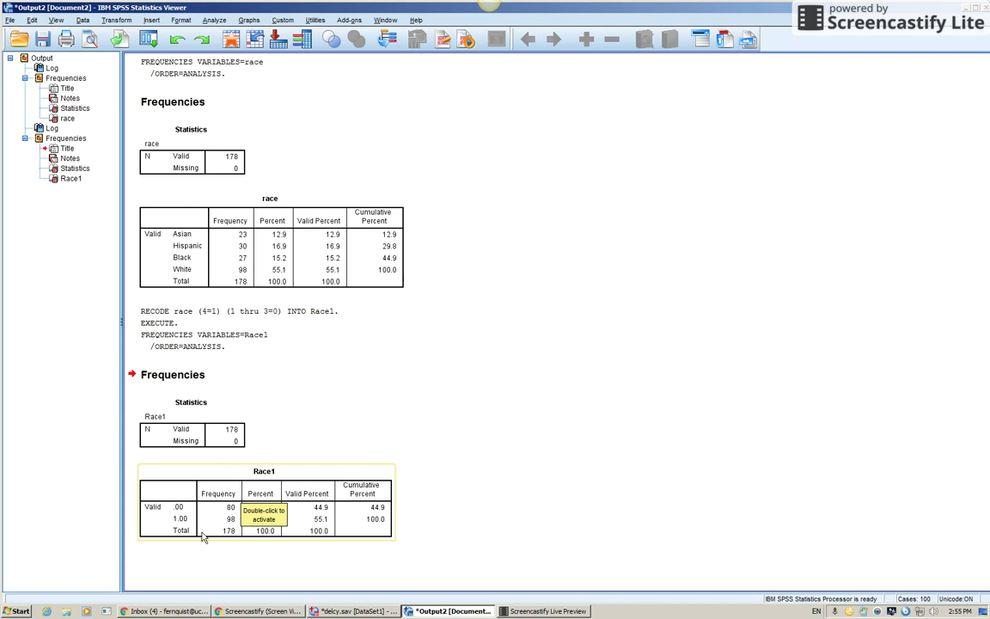
Step: In the Data Editor, give Race1 value labels 0 = 'Non Whites' and 1 = 'Whites'
left_click(359, 611)
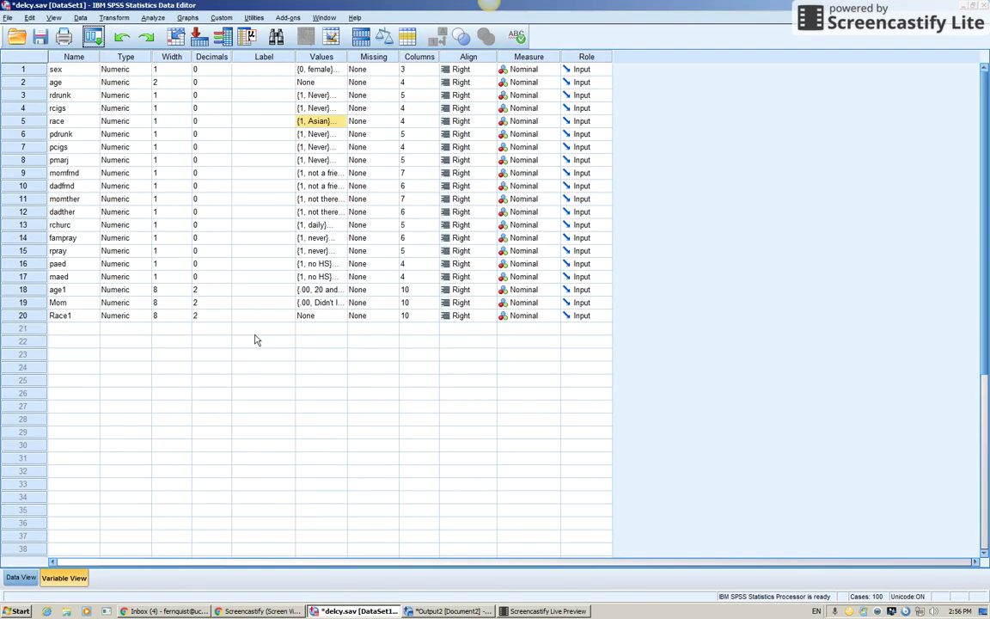
left_click(326, 315)
left_click(342, 315)
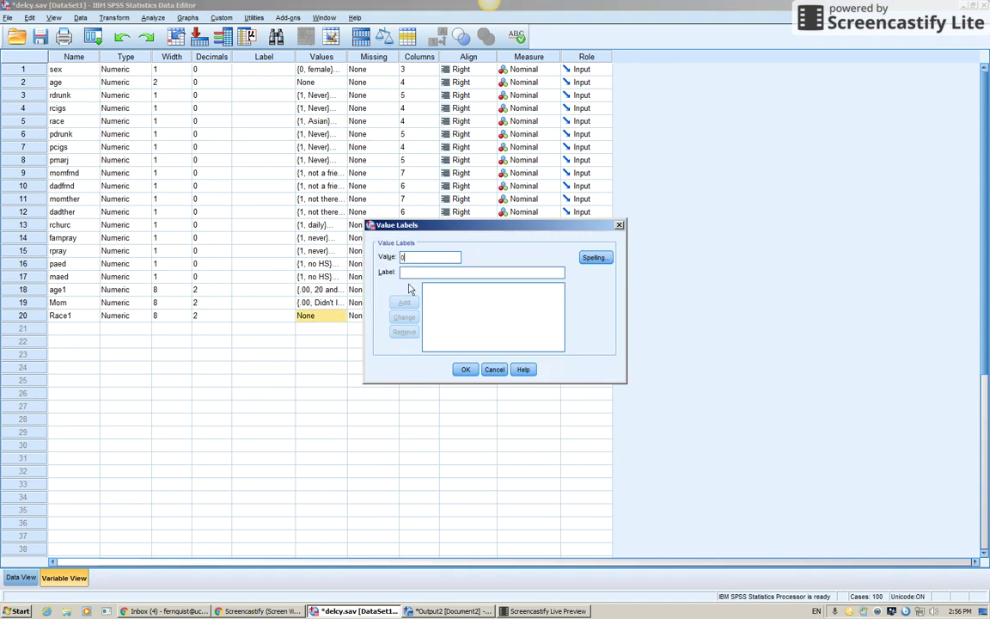
type("Non Whites")
key("Return")
type("Whites")
key("Return")
left_click(465, 369)
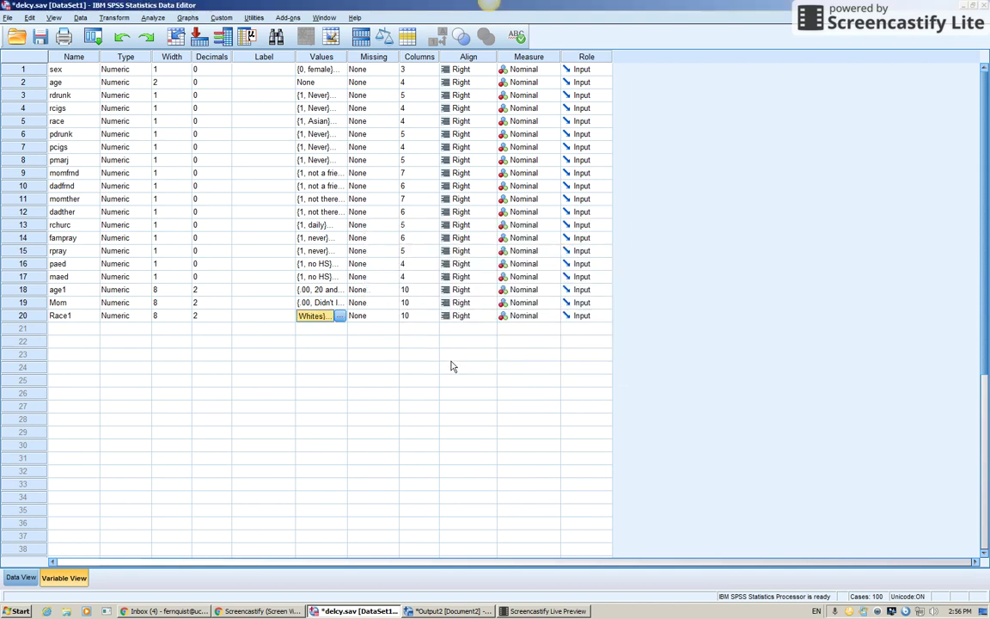
left_click(557, 611)
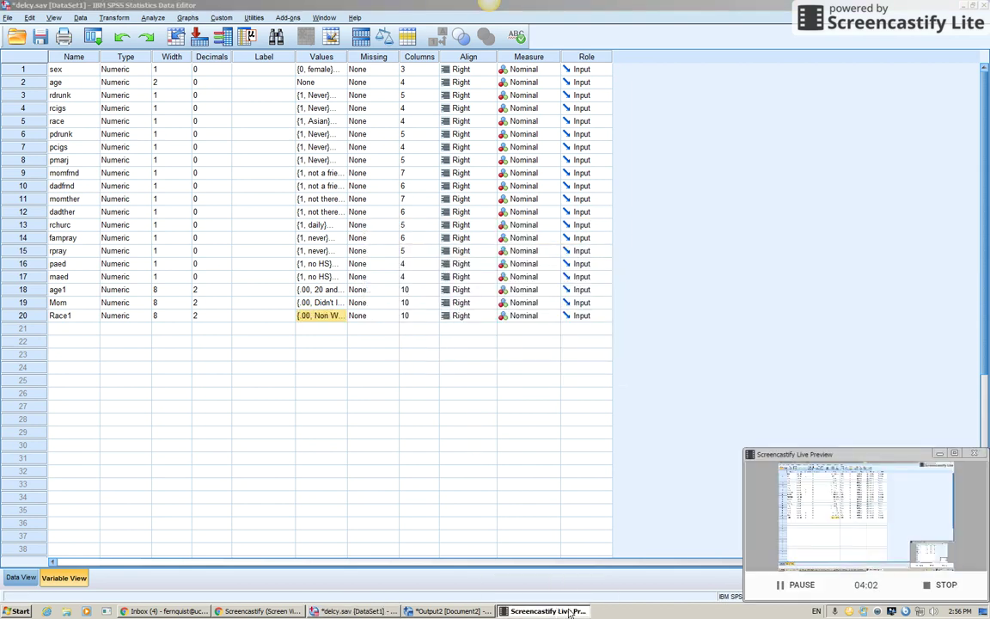